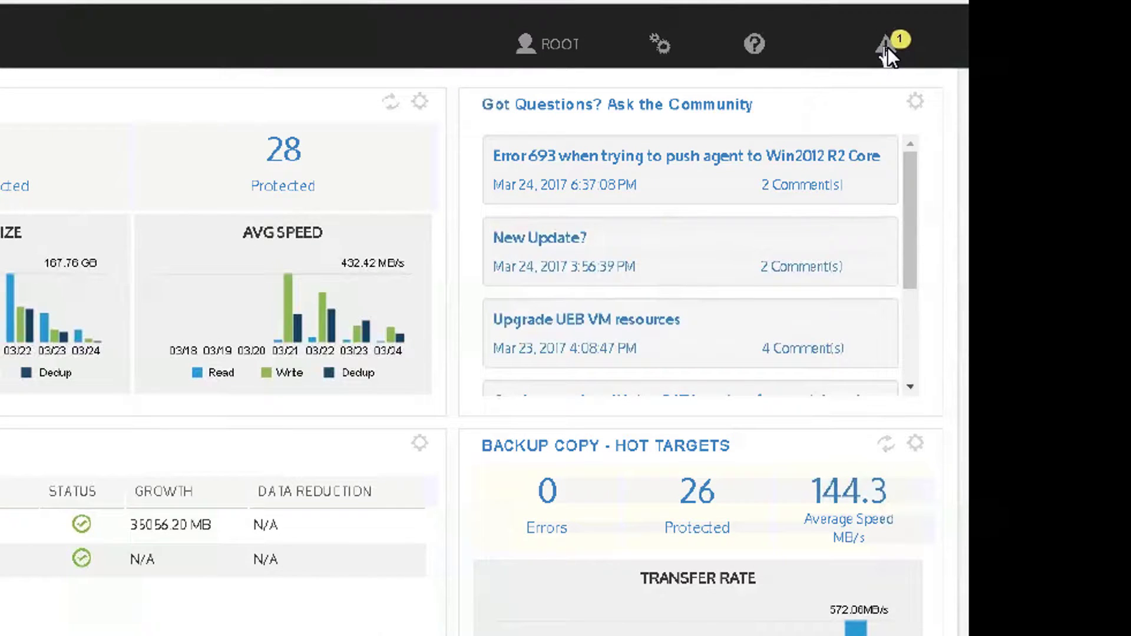
Review the pending Exchange Differential alert, then close the alerts list
{"action": "left_click", "coordinate": [888, 47]}
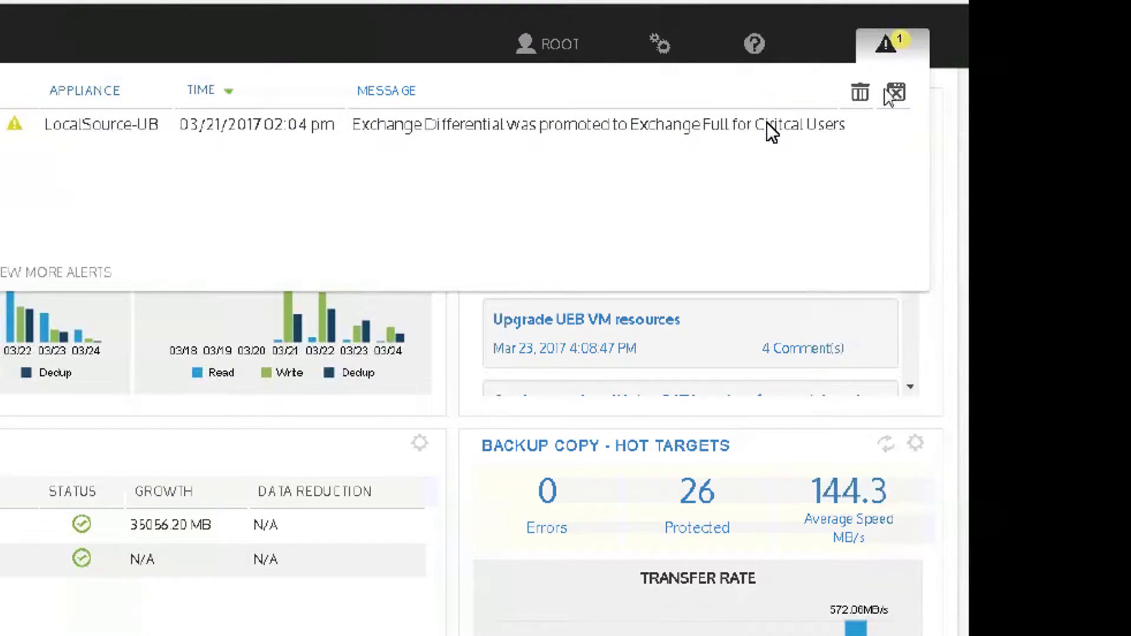
{"action": "left_click", "coordinate": [674, 123]}
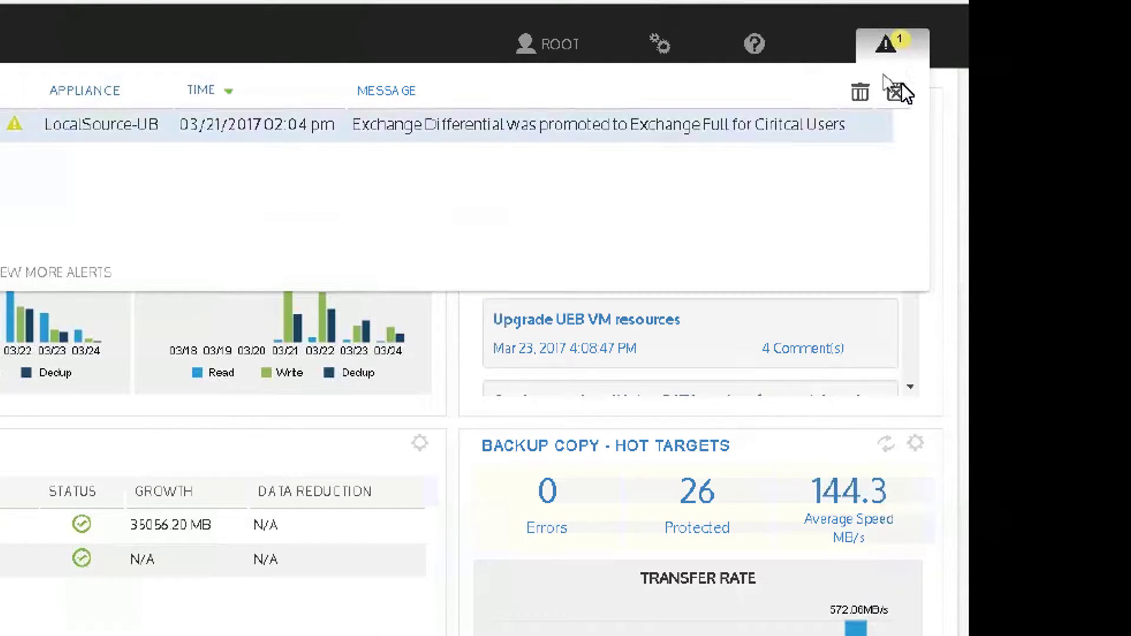
{"action": "left_click", "coordinate": [898, 89]}
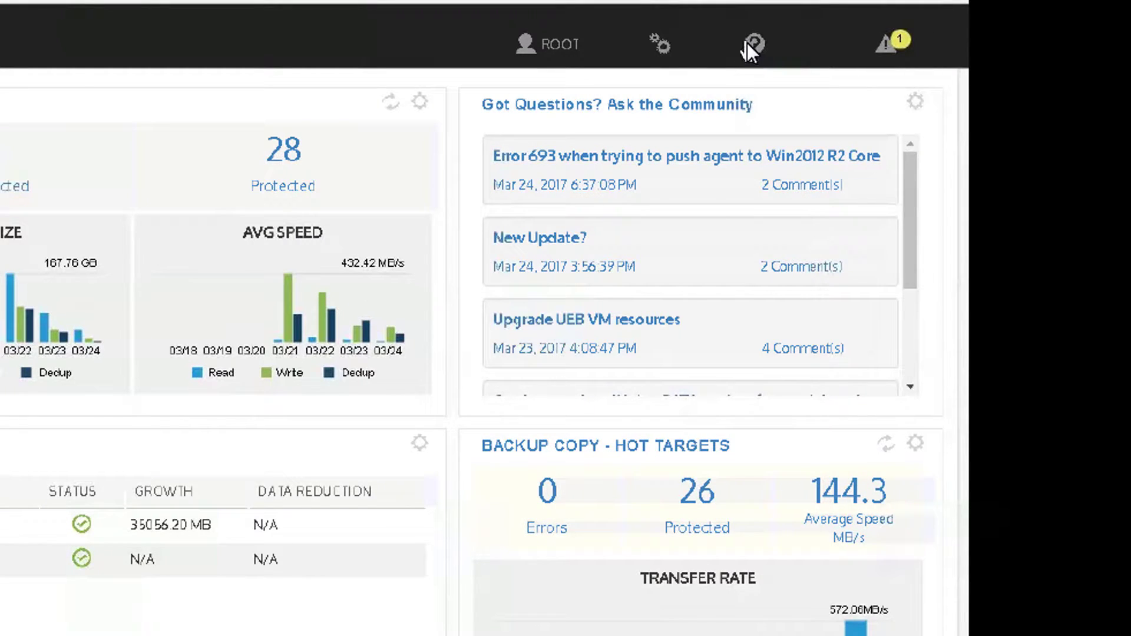
Look through the Help, appliance settings (gear) and ROOT user account menus
{"action": "left_click", "coordinate": [753, 42]}
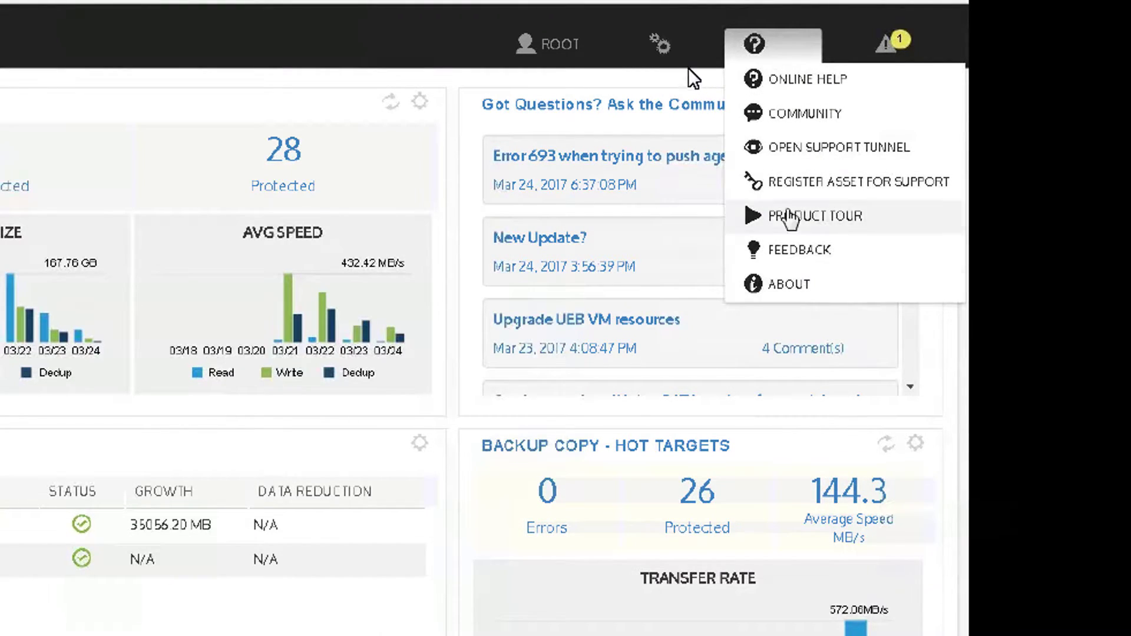
{"action": "left_click", "coordinate": [659, 44]}
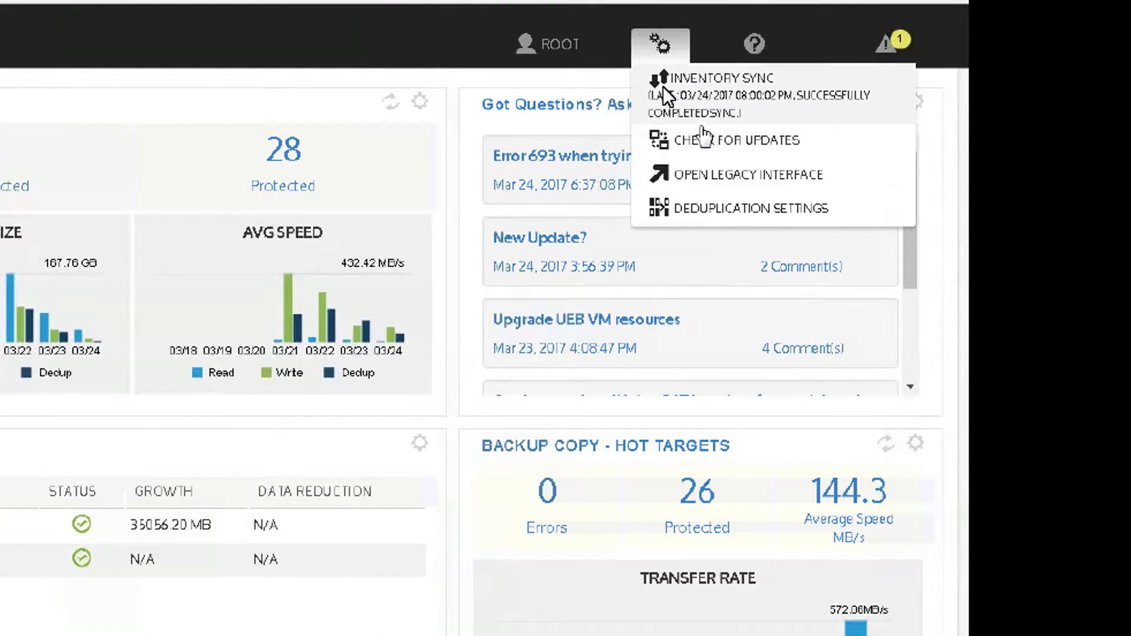
{"action": "left_click", "coordinate": [552, 46]}
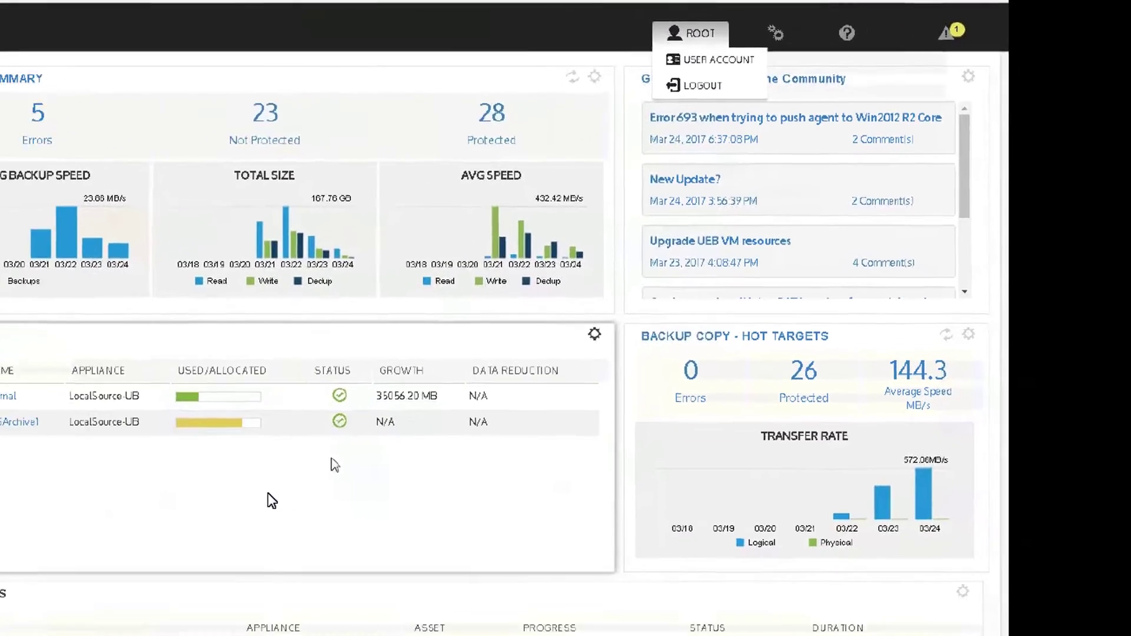
Show LinuxServer2's March backup calendar and pick out the 23 March backups
{"action": "left_click", "coordinate": [334, 464]}
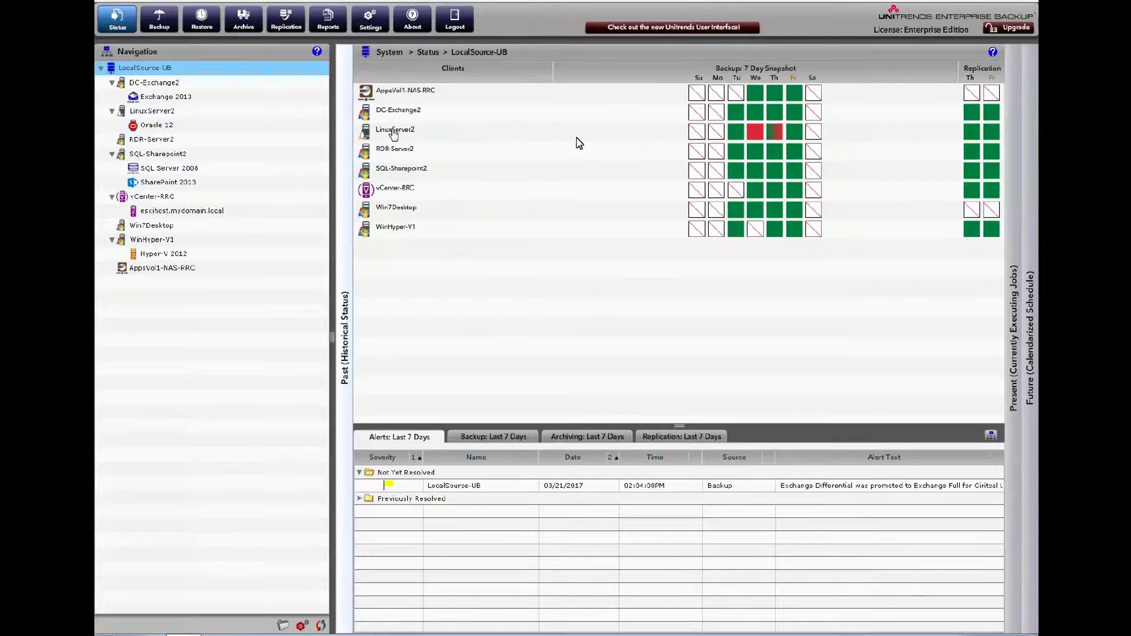
{"action": "left_click", "coordinate": [151, 110]}
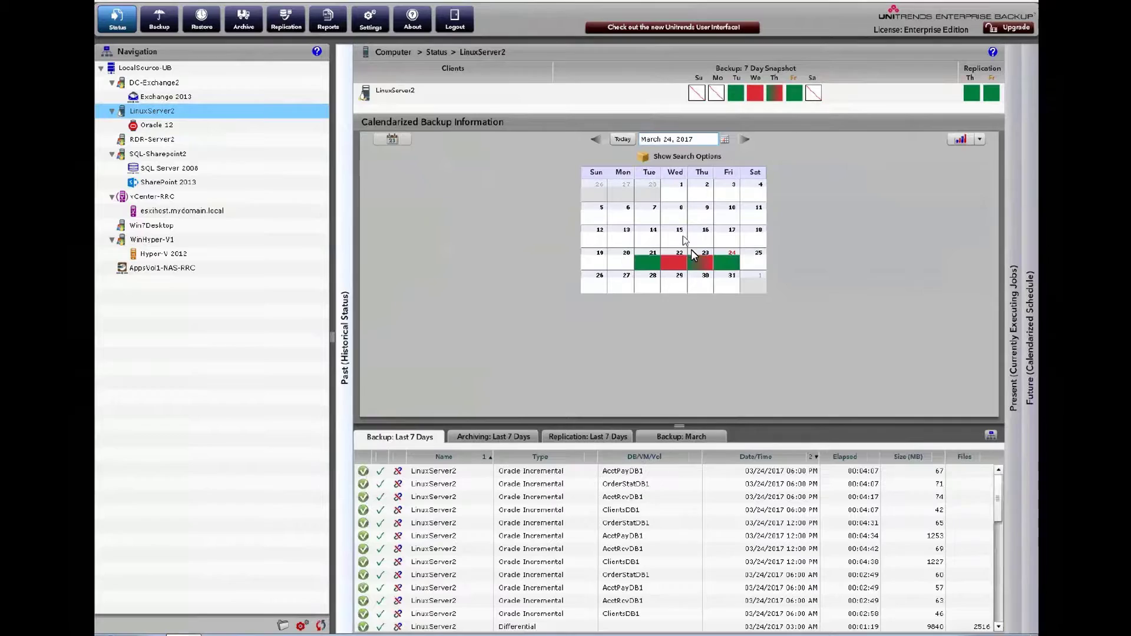
{"action": "left_click", "coordinate": [676, 265]}
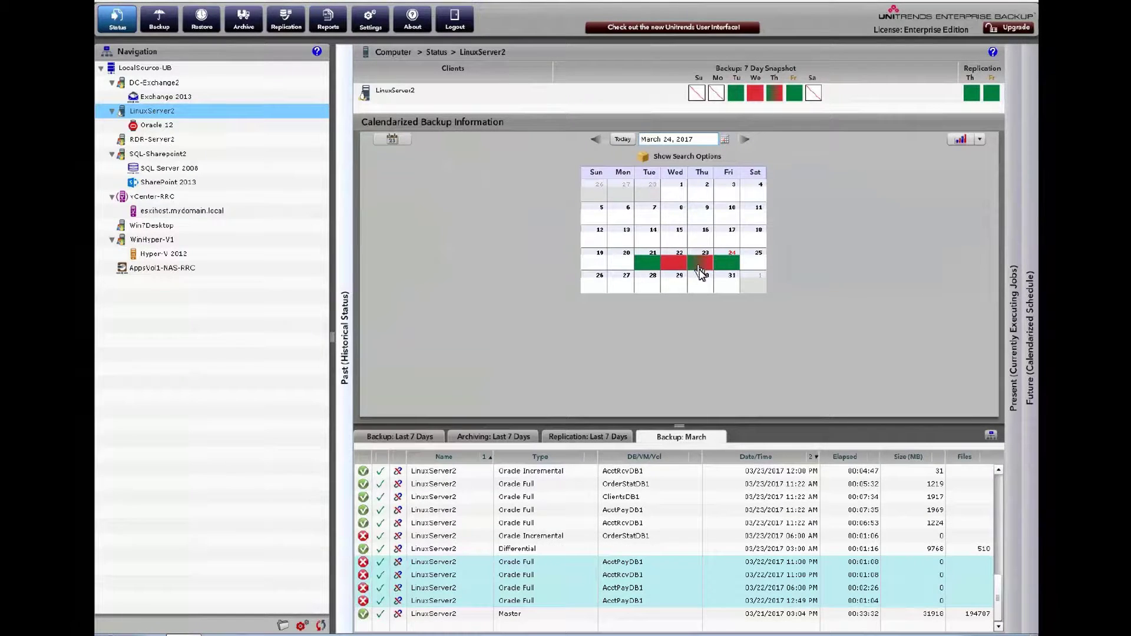
{"action": "left_click", "coordinate": [700, 265]}
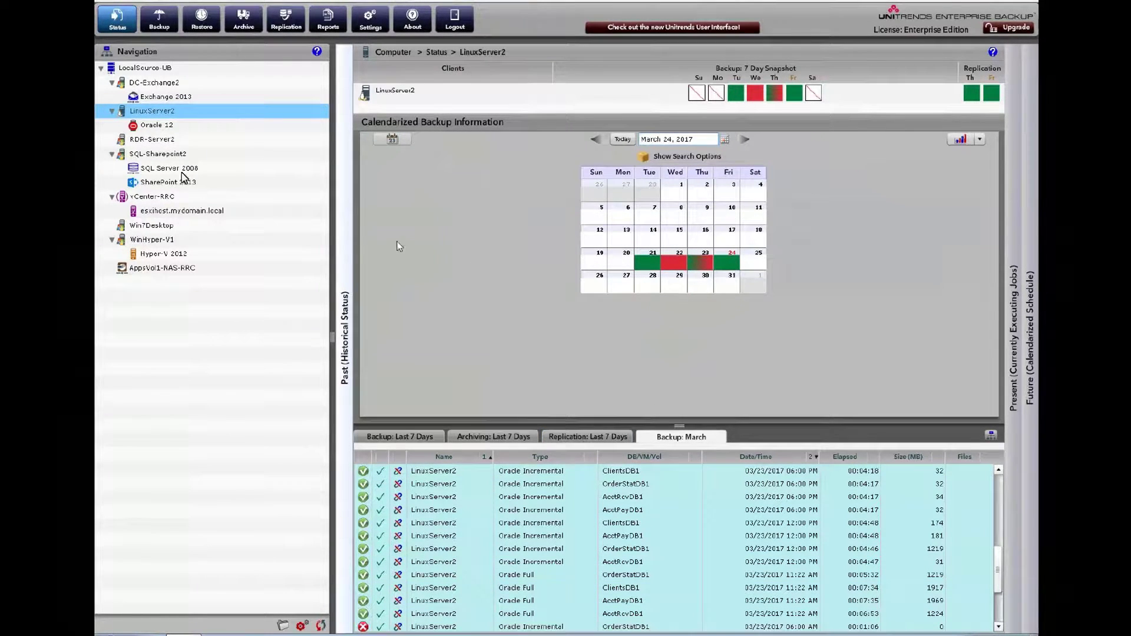
View the Oracle 12 database's failed 22 March backups and select one entry
{"action": "left_click", "coordinate": [156, 124]}
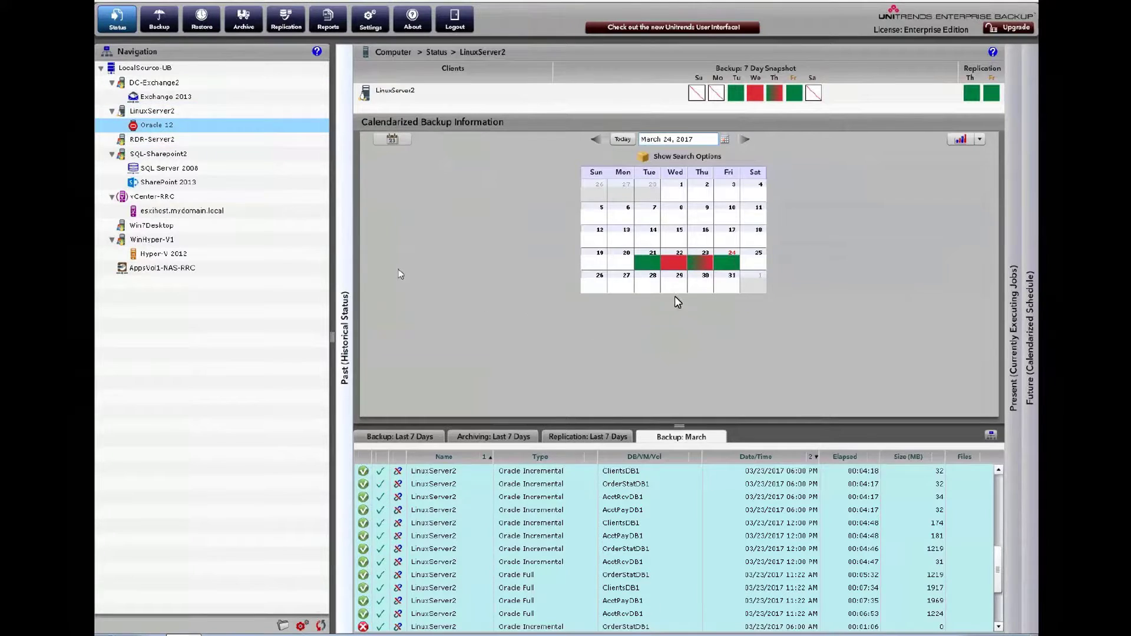
{"action": "left_click", "coordinate": [677, 265]}
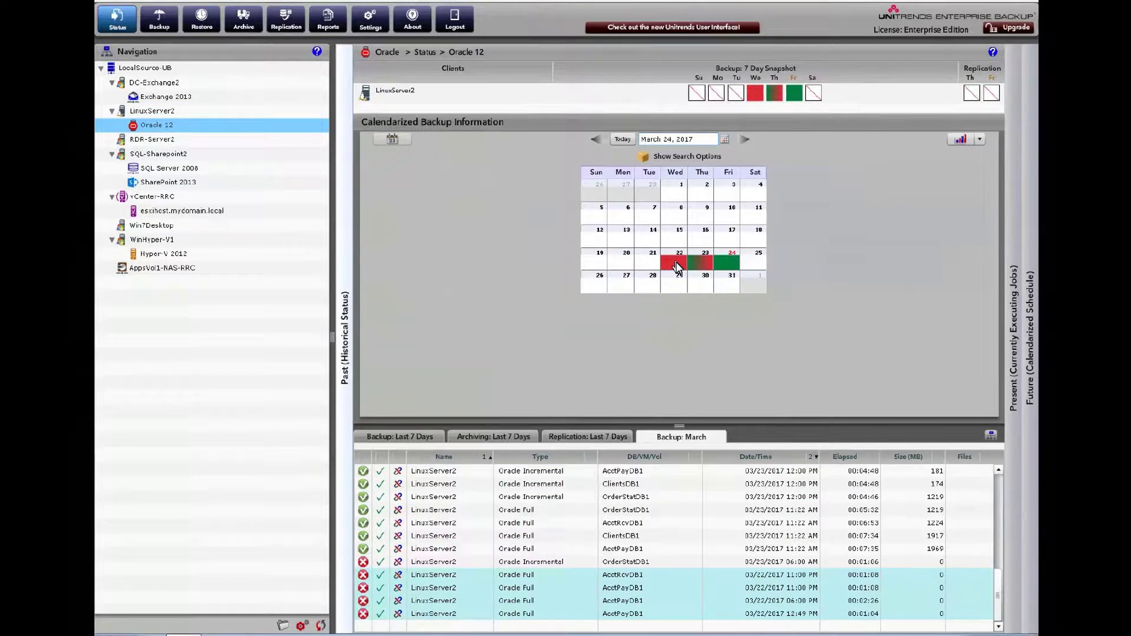
{"action": "left_click", "coordinate": [543, 562]}
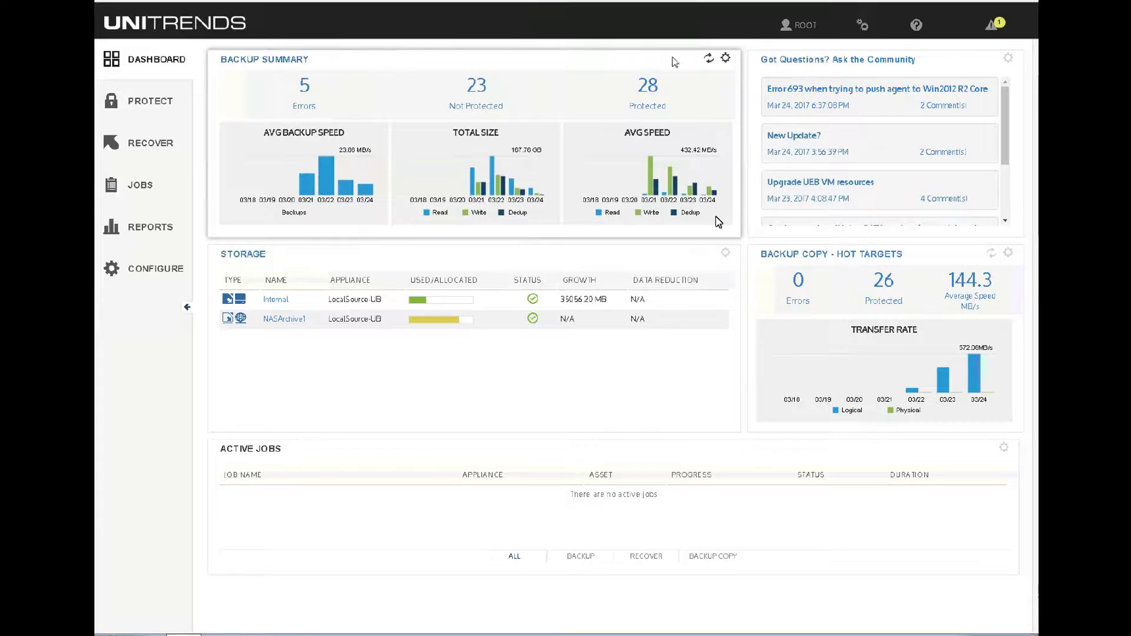
Filter the Weekly Status report's Backups column to 'Failed in last 7 days'
{"action": "mouse_move", "coordinate": [325, 177]}
{"action": "left_click", "coordinate": [264, 66]}
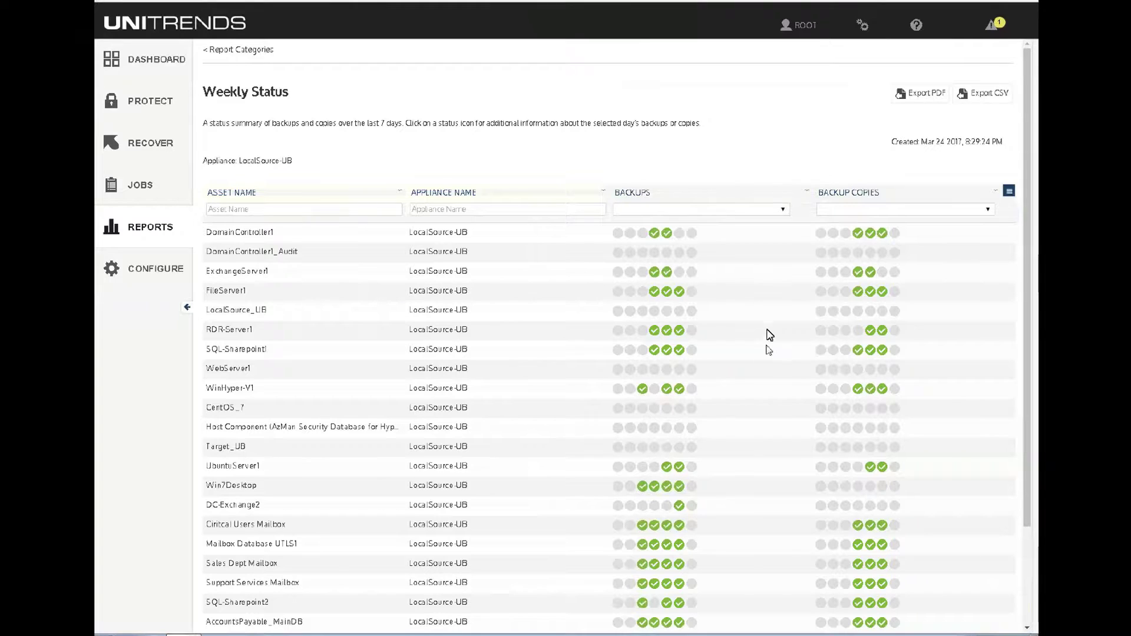
{"action": "left_click", "coordinate": [782, 210]}
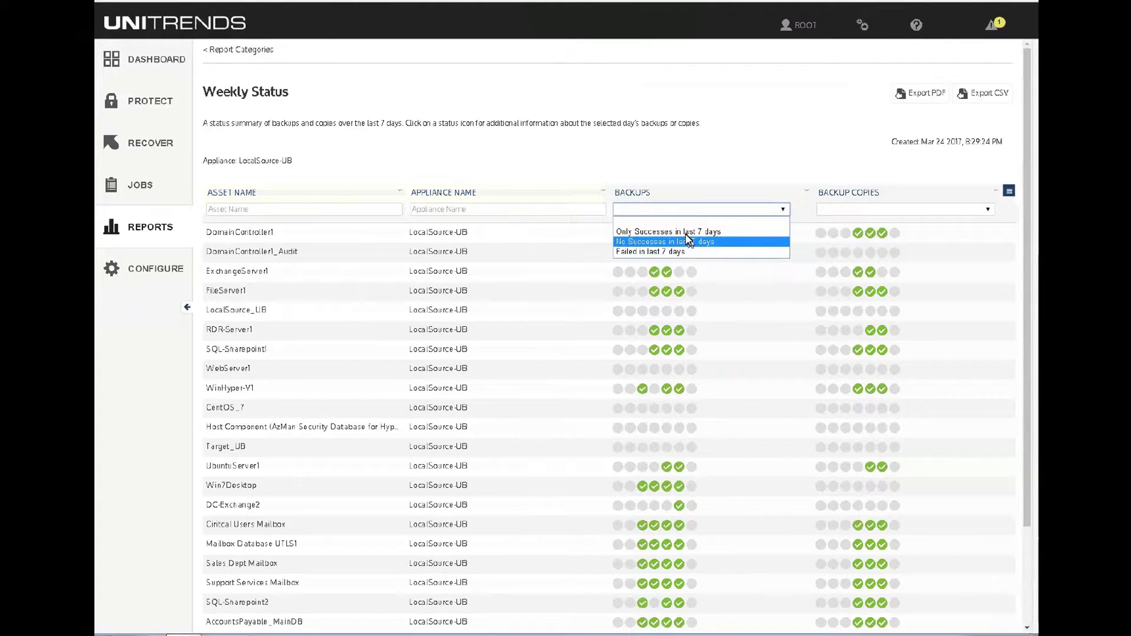
{"action": "left_click", "coordinate": [664, 242]}
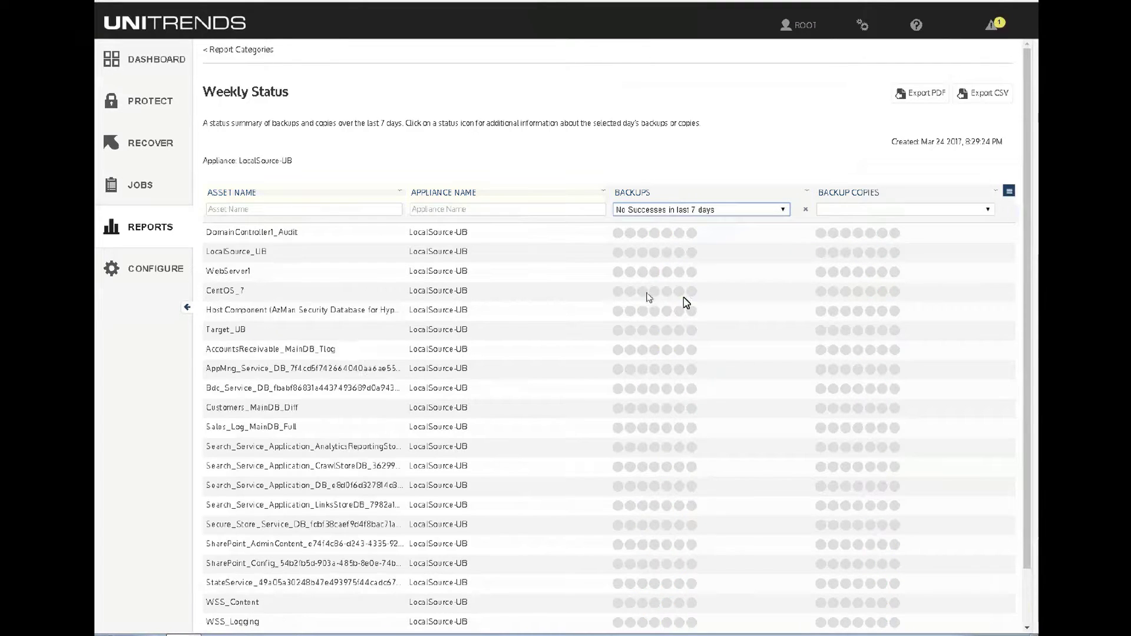
{"action": "left_click", "coordinate": [782, 212]}
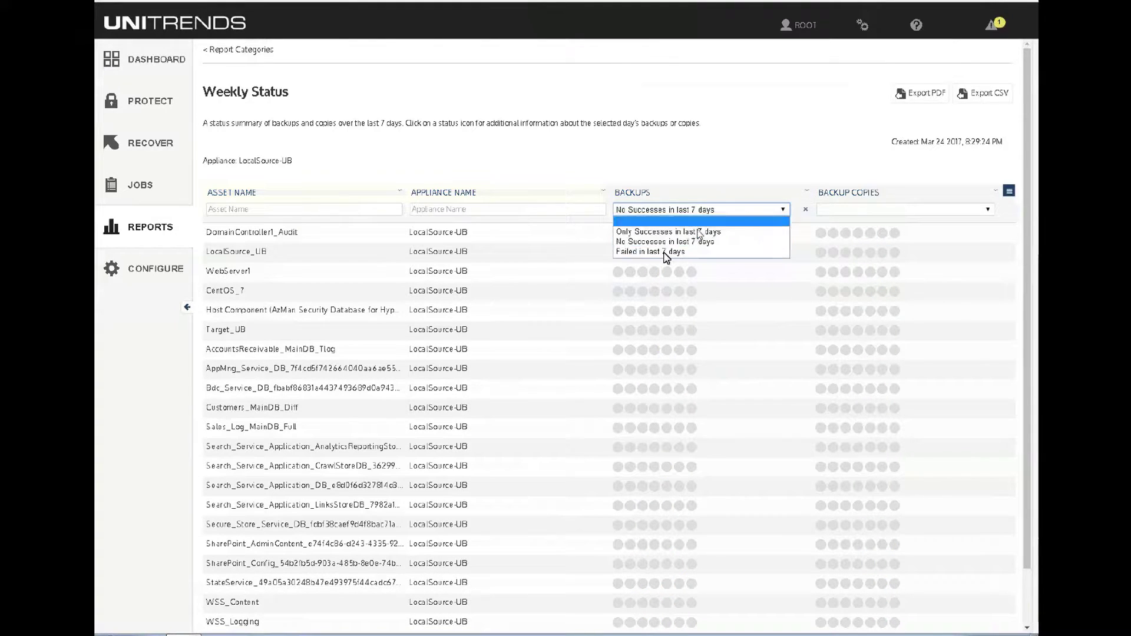
{"action": "left_click", "coordinate": [663, 258]}
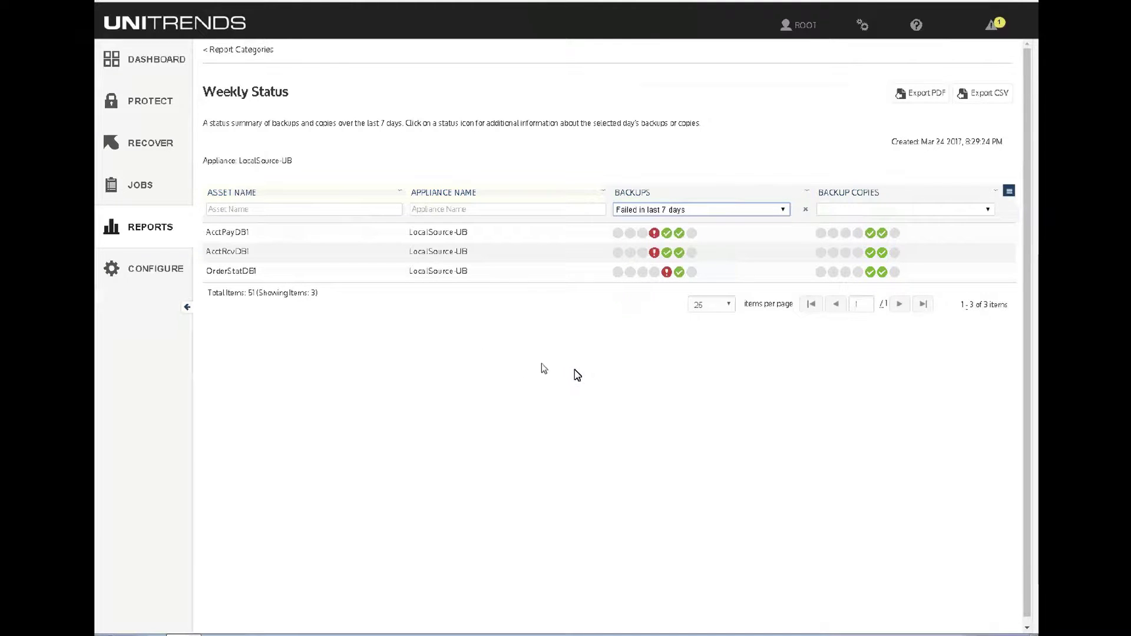
Inspect Thursday 03/23/2017's detailed backup results for AcctPayDB1, then close them
{"action": "left_click", "coordinate": [666, 233]}
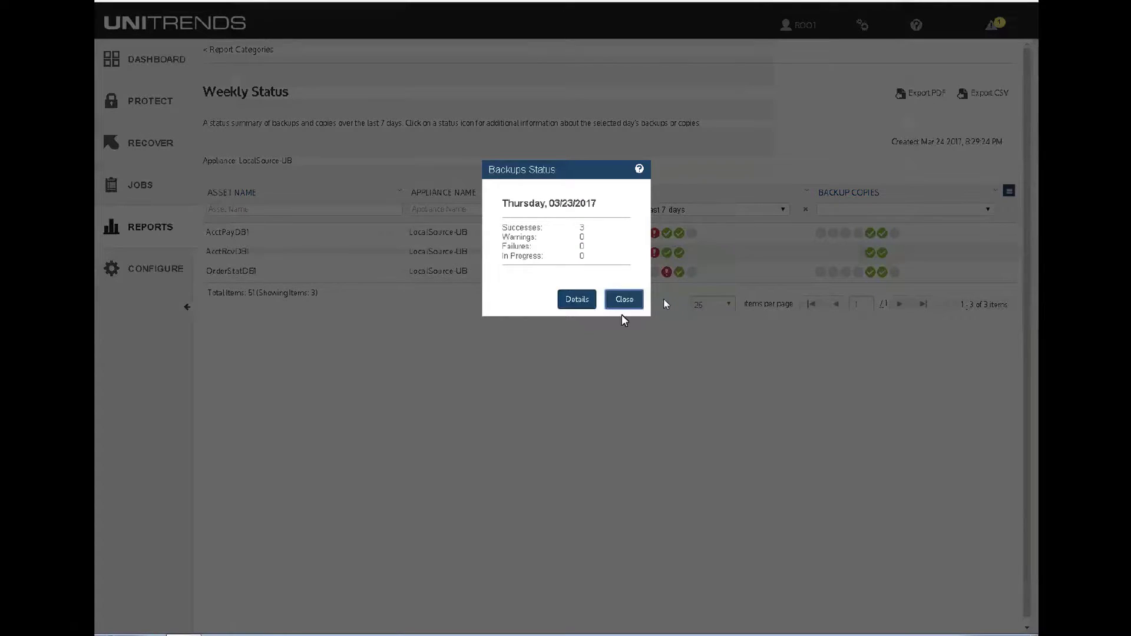
{"action": "left_click", "coordinate": [578, 301]}
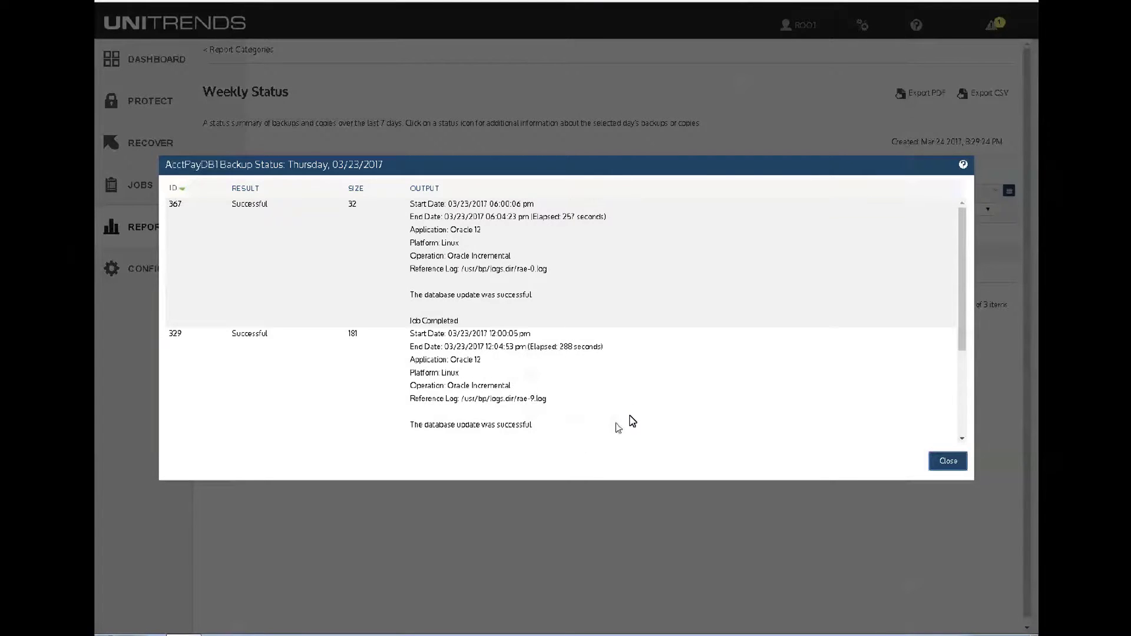
{"action": "left_click", "coordinate": [947, 461]}
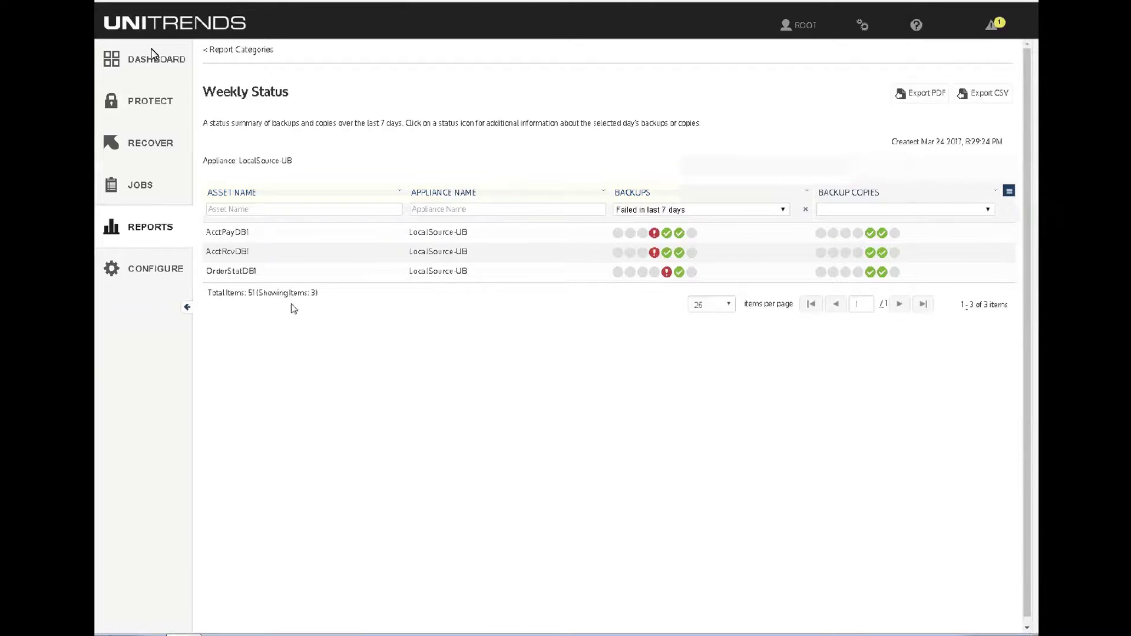
Filter the Protection Summary Backup table's Asset Type column by 'vmw'
{"action": "left_click", "coordinate": [142, 62]}
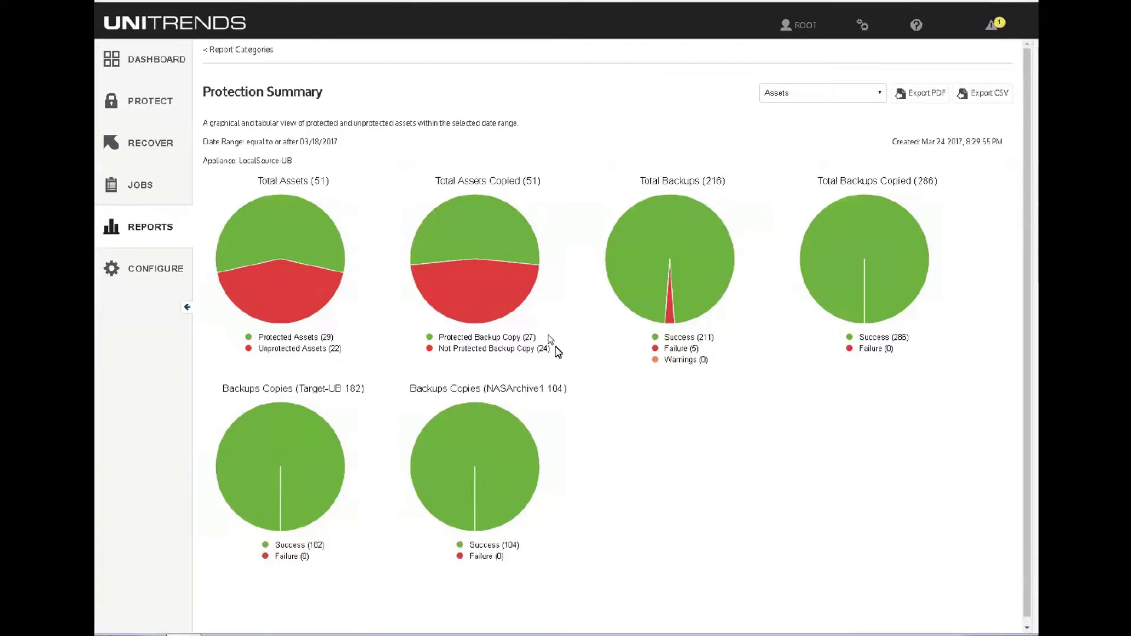
{"action": "scroll", "coordinate": [596, 380], "scroll_direction": "down", "scroll_amount": 2}
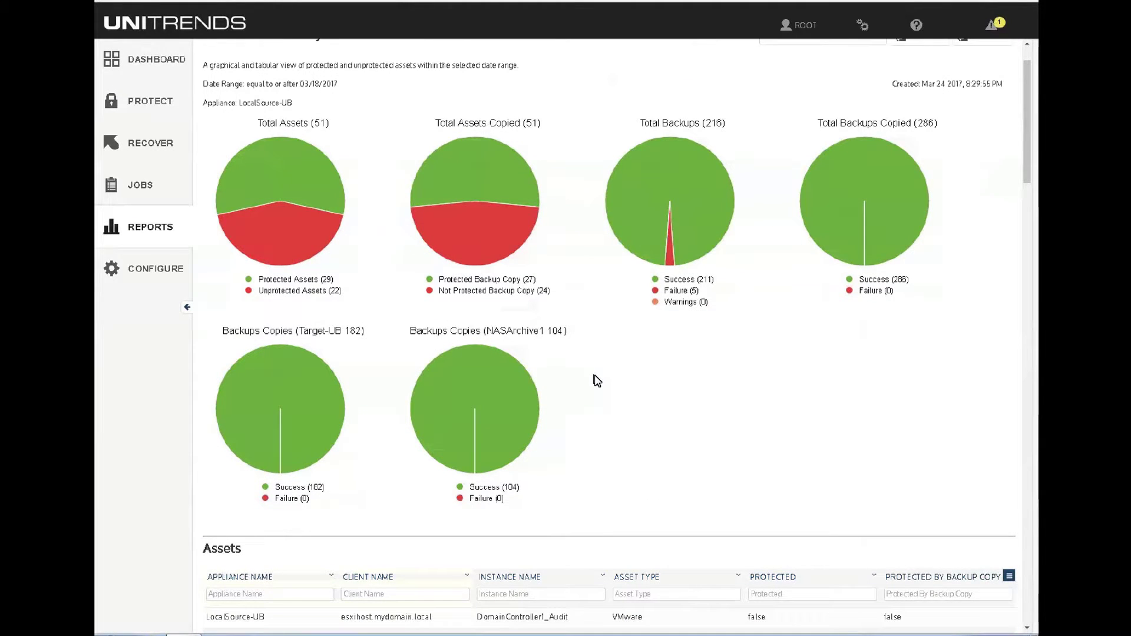
{"action": "scroll", "coordinate": [596, 380], "scroll_direction": "down", "scroll_amount": 3}
{"action": "scroll", "coordinate": [597, 380], "scroll_direction": "down", "scroll_amount": 8}
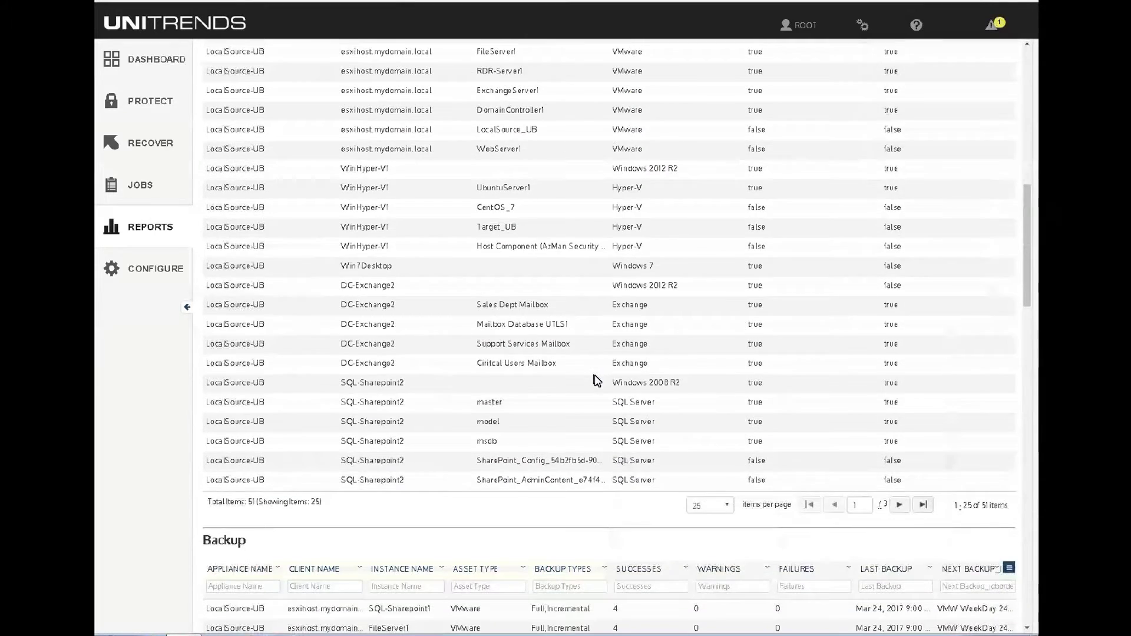
{"action": "scroll", "coordinate": [597, 380], "scroll_direction": "down", "scroll_amount": 2}
{"action": "scroll", "coordinate": [568, 382], "scroll_direction": "down", "scroll_amount": 2}
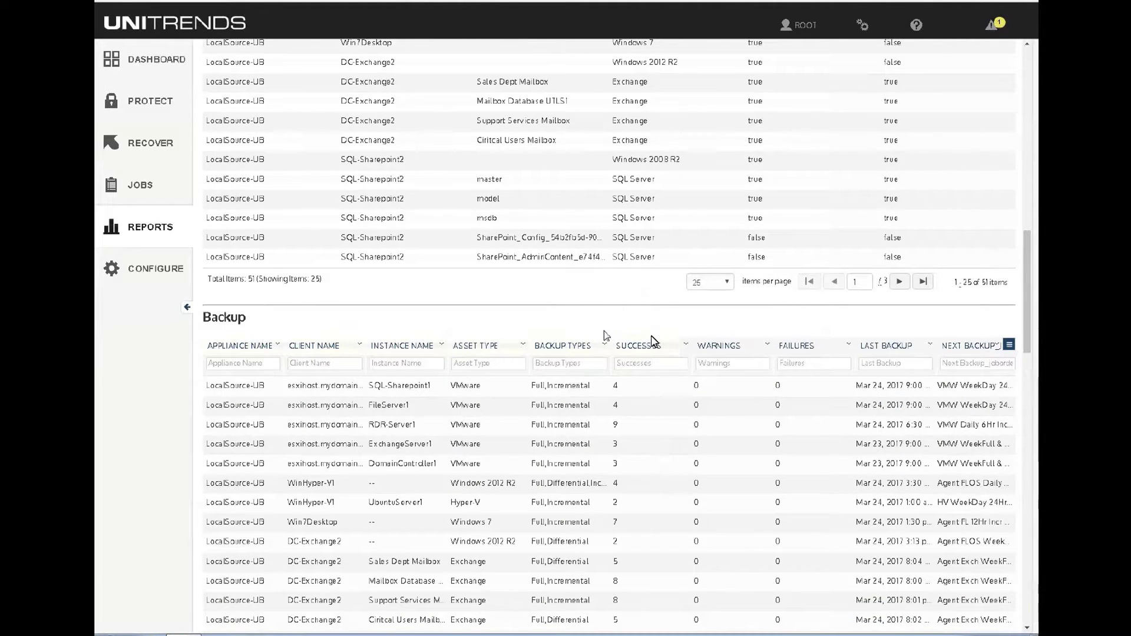
{"action": "scroll", "coordinate": [654, 341], "scroll_direction": "down", "scroll_amount": 3}
{"action": "scroll", "coordinate": [653, 342], "scroll_direction": "down", "scroll_amount": 3}
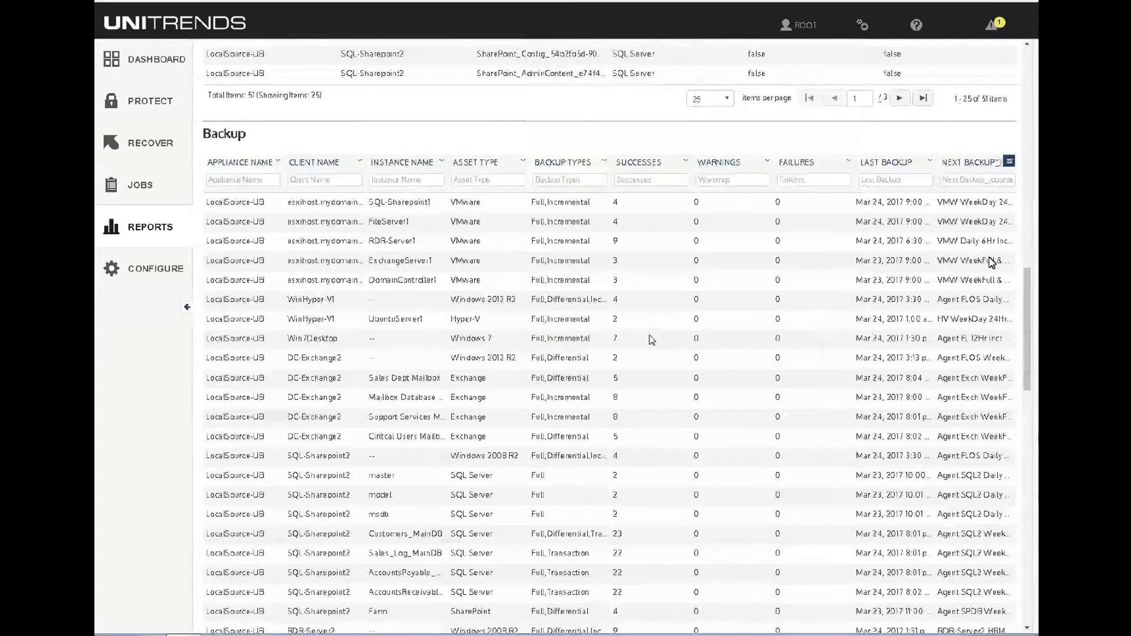
{"action": "scroll", "coordinate": [663, 341], "scroll_direction": "down", "scroll_amount": 3}
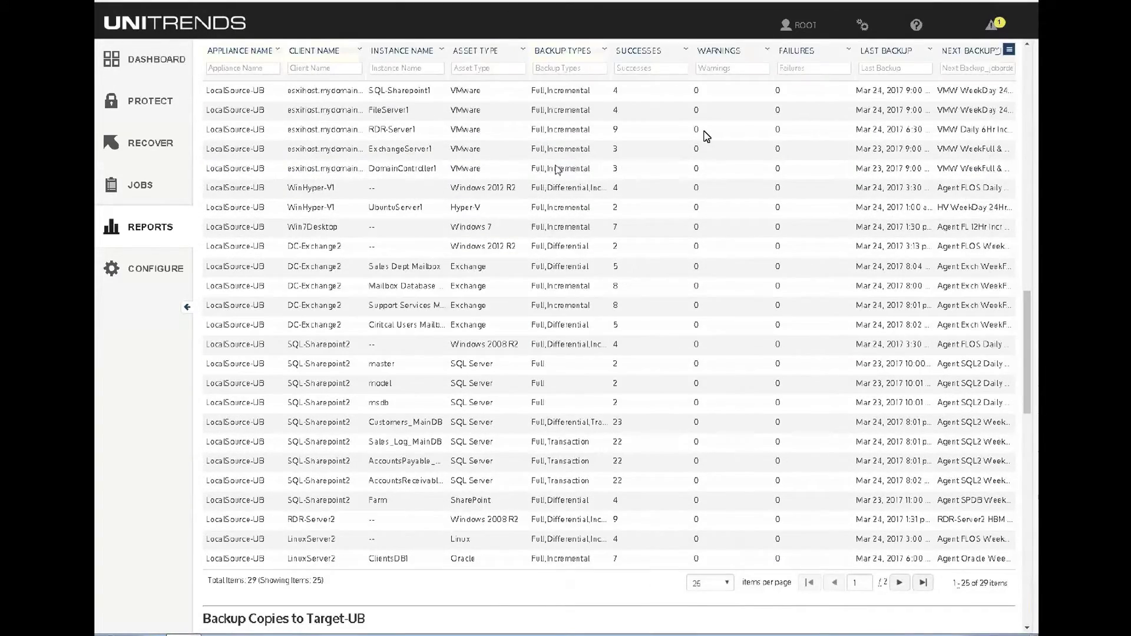
{"action": "scroll", "coordinate": [704, 135], "scroll_direction": "up", "scroll_amount": 3}
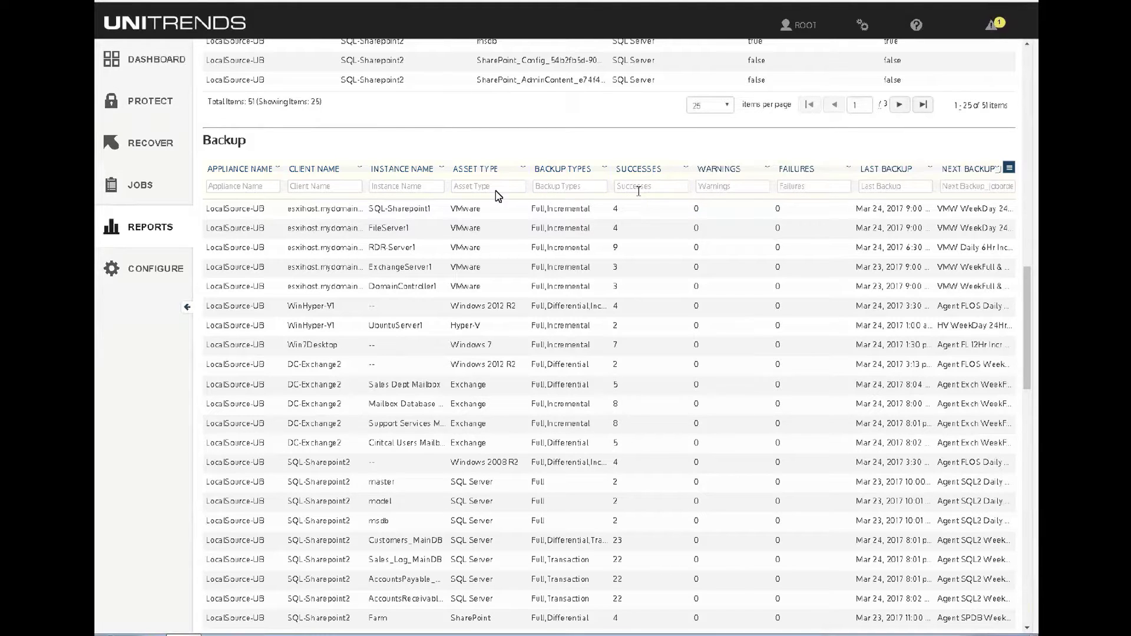
{"action": "left_click", "coordinate": [469, 187]}
{"action": "type", "text": "mw"}
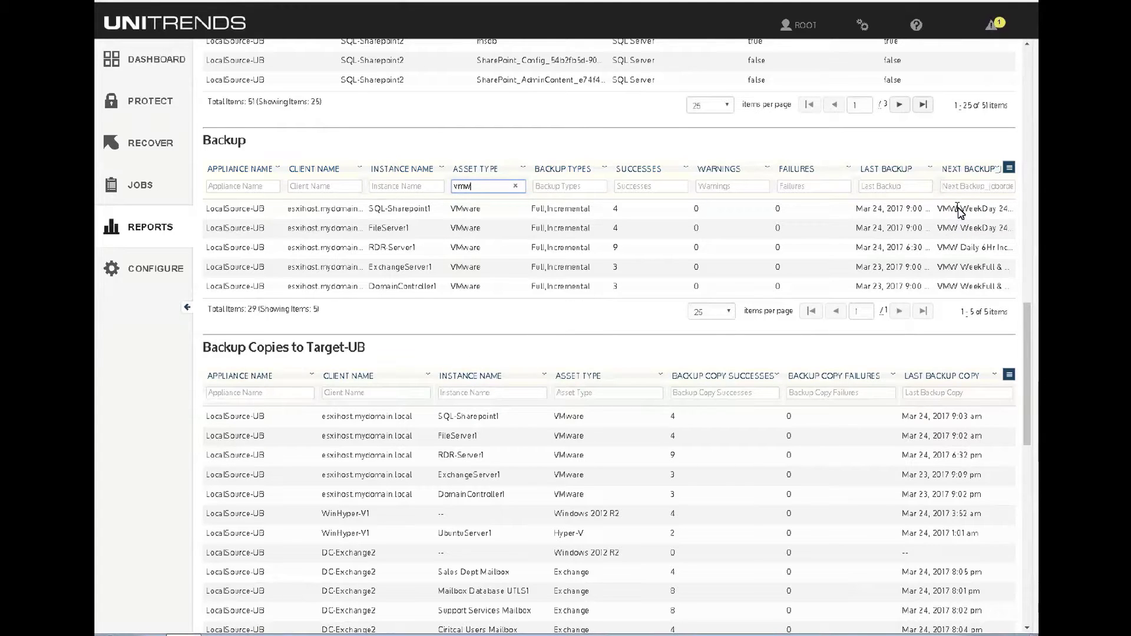
Sort the job manager's job list by NAME, then go back to the dashboard
{"action": "left_click", "coordinate": [119, 187]}
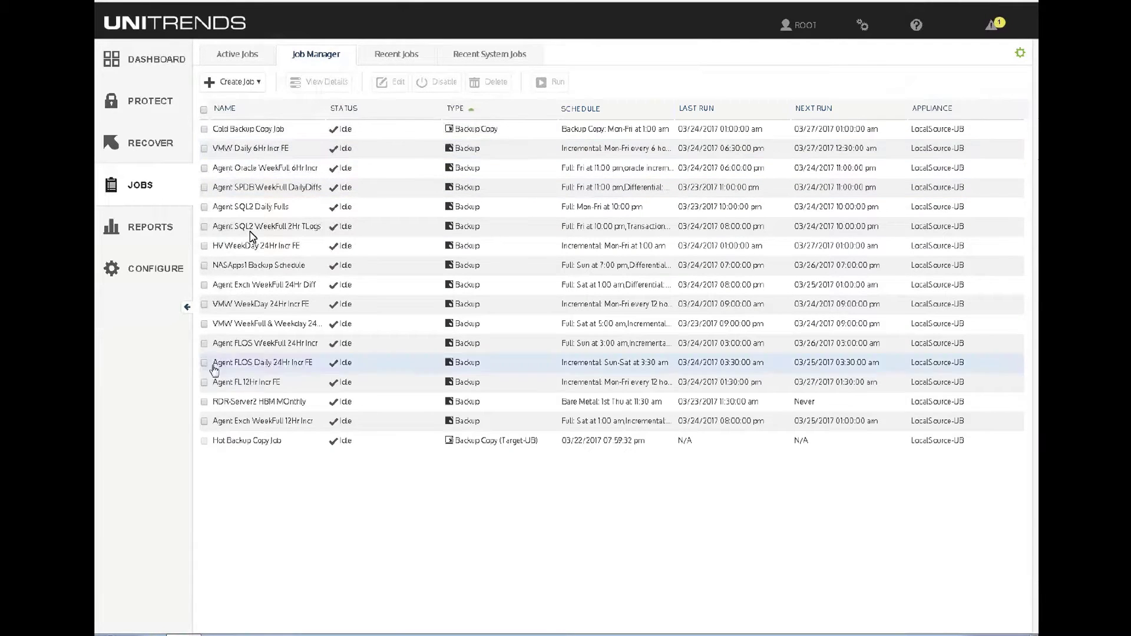
{"action": "left_click", "coordinate": [227, 111]}
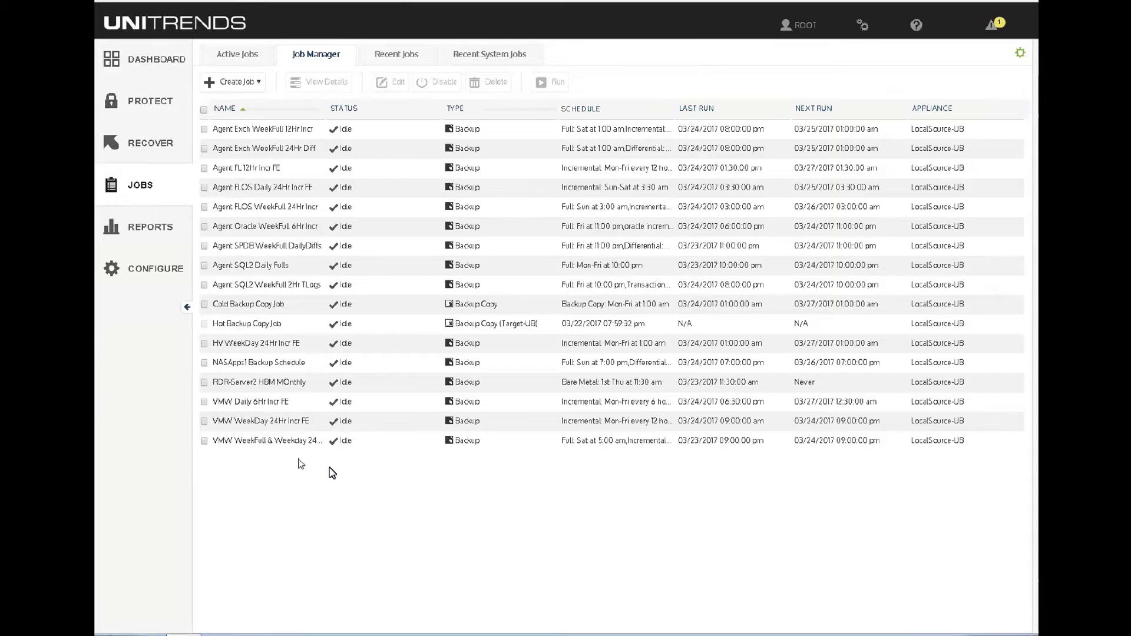
{"action": "left_click", "coordinate": [142, 59]}
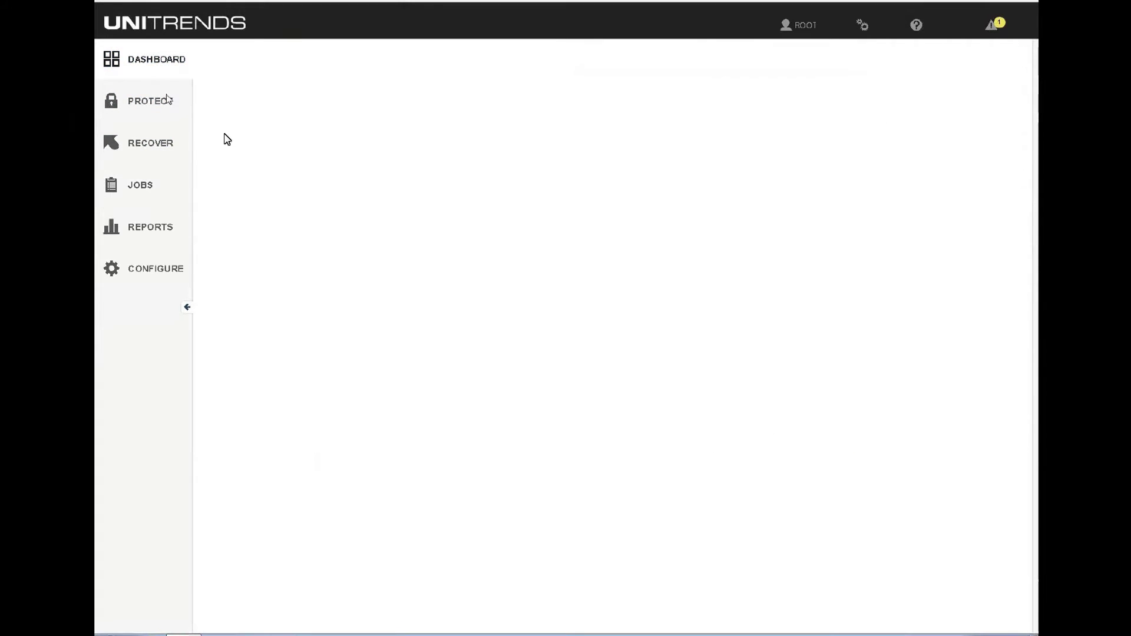